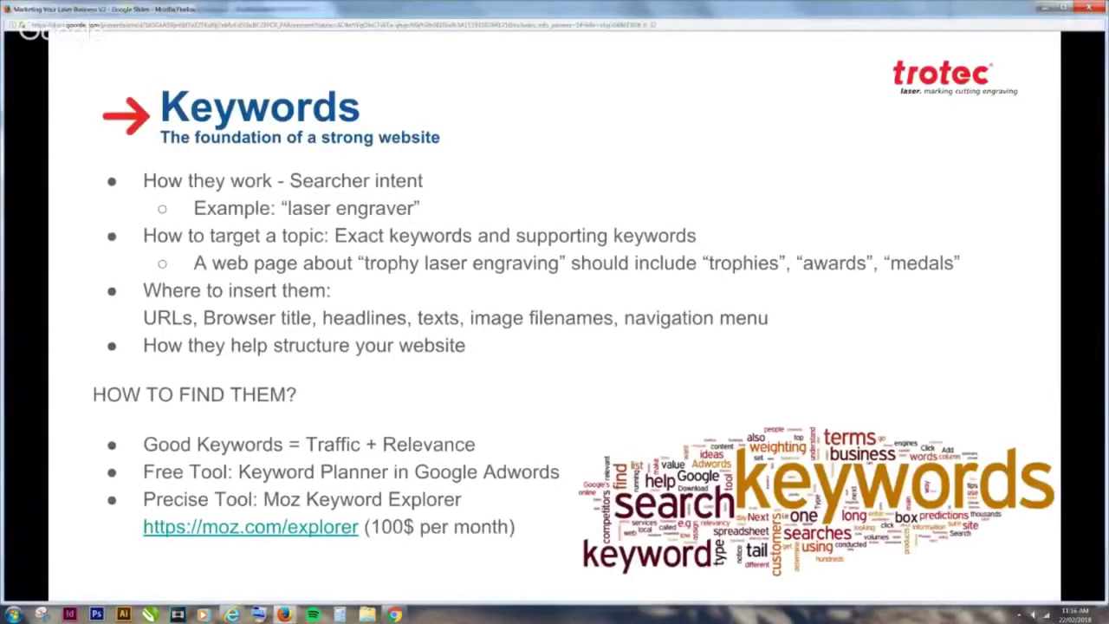
# Switch to the Firefox window showing Google AdWords and search Google for "keywords"
pyautogui.hotkey('alt', 'Tab')
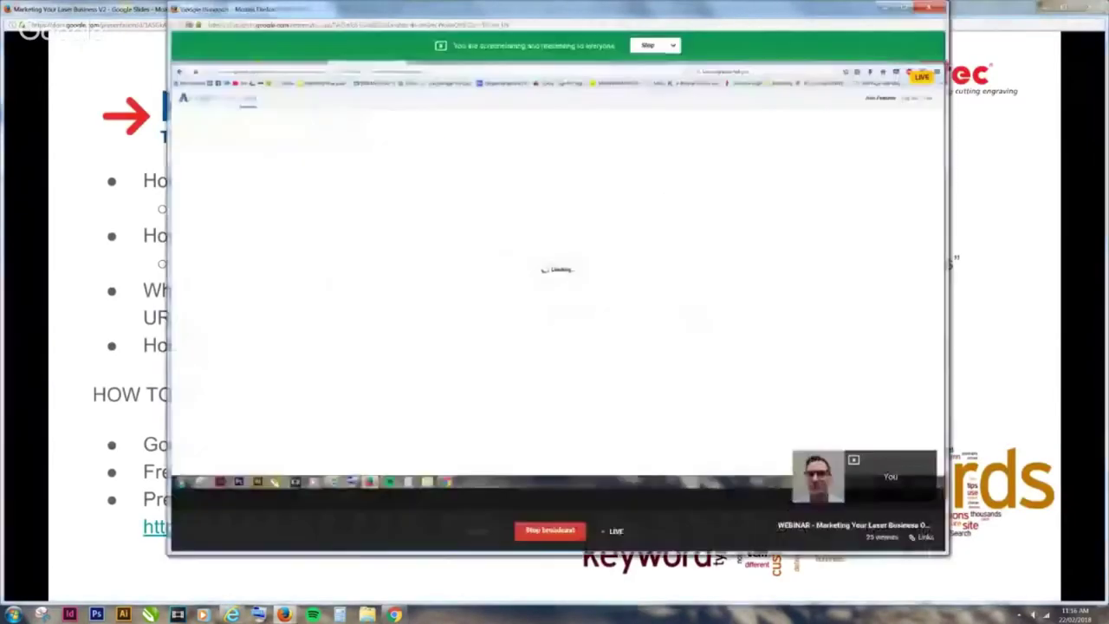
pyautogui.hotkey('alt', 'Tab')
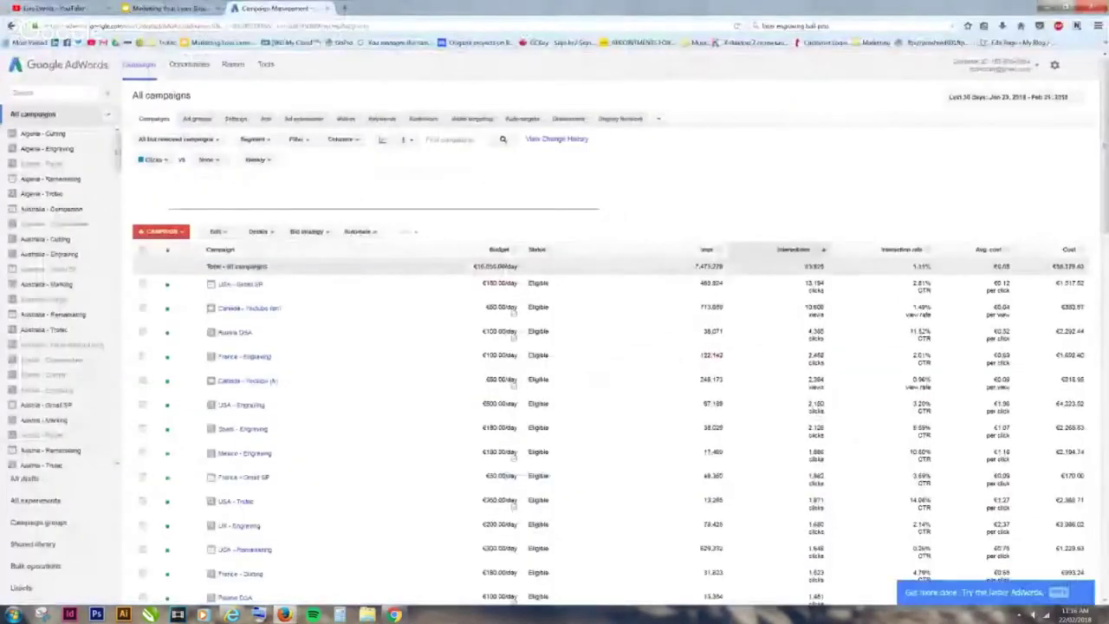
pyautogui.click(870, 24)
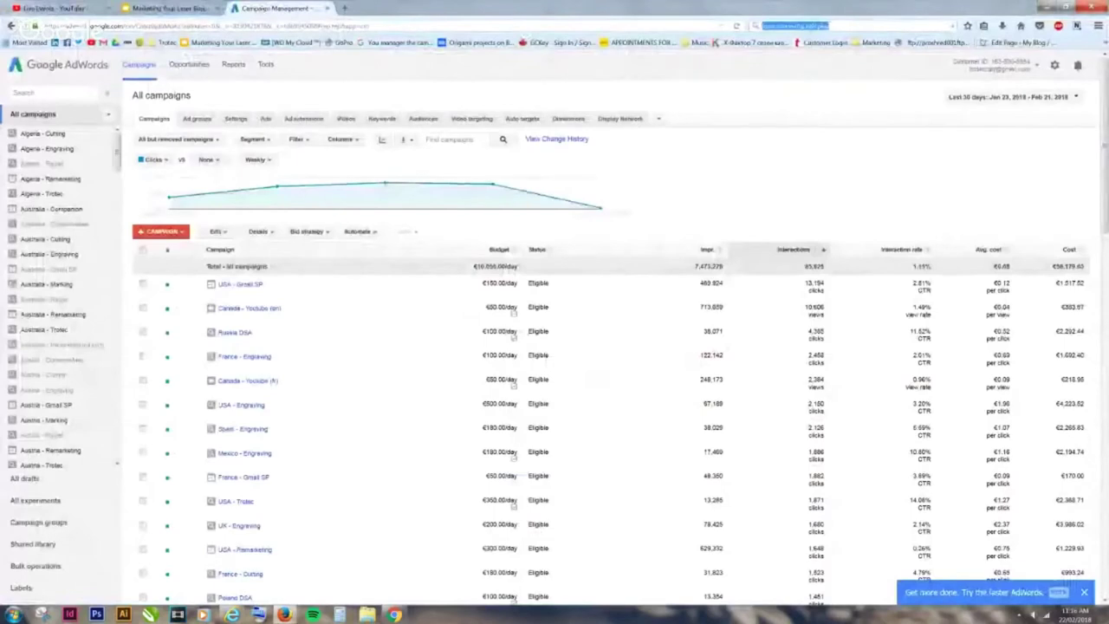
pyautogui.write('keywords')
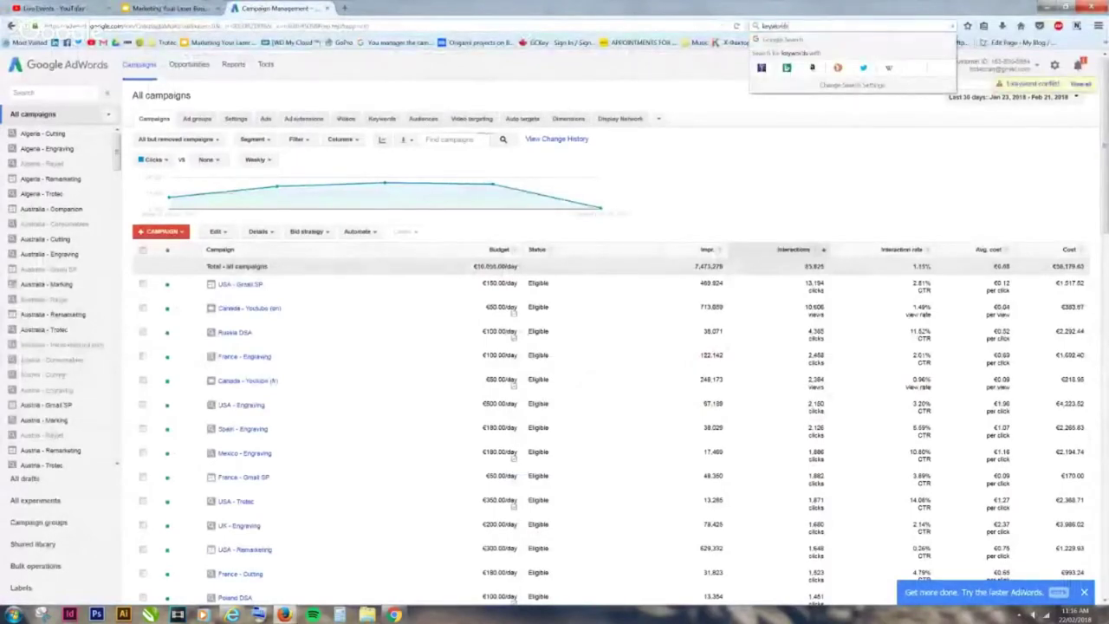
pyautogui.press('Return')
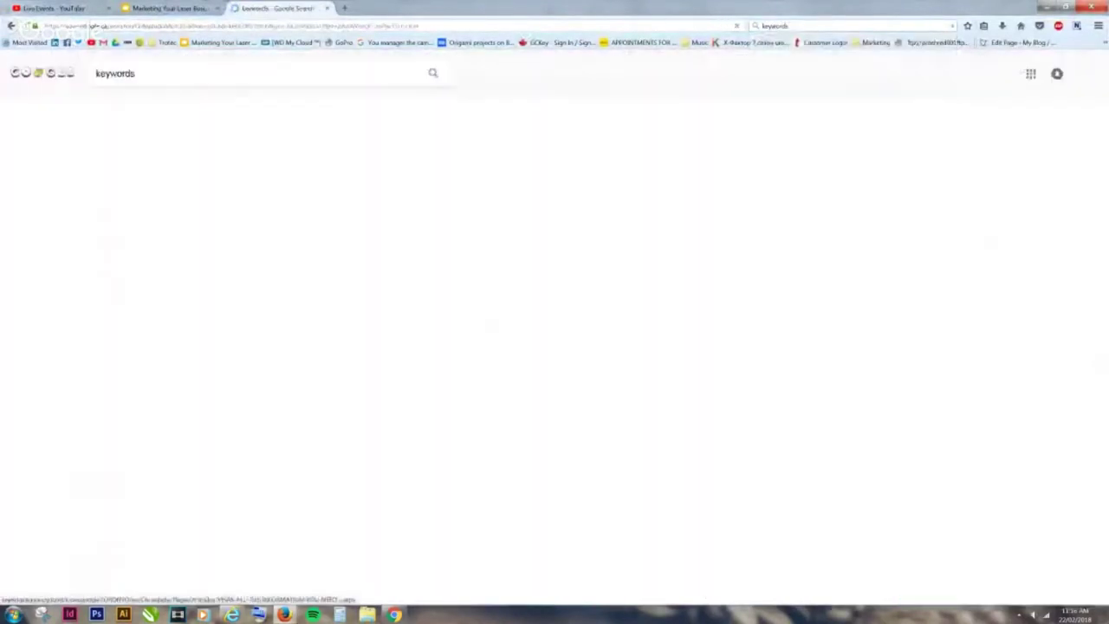
# Change the Google search to "keyword planner"
pyautogui.click(156, 73)
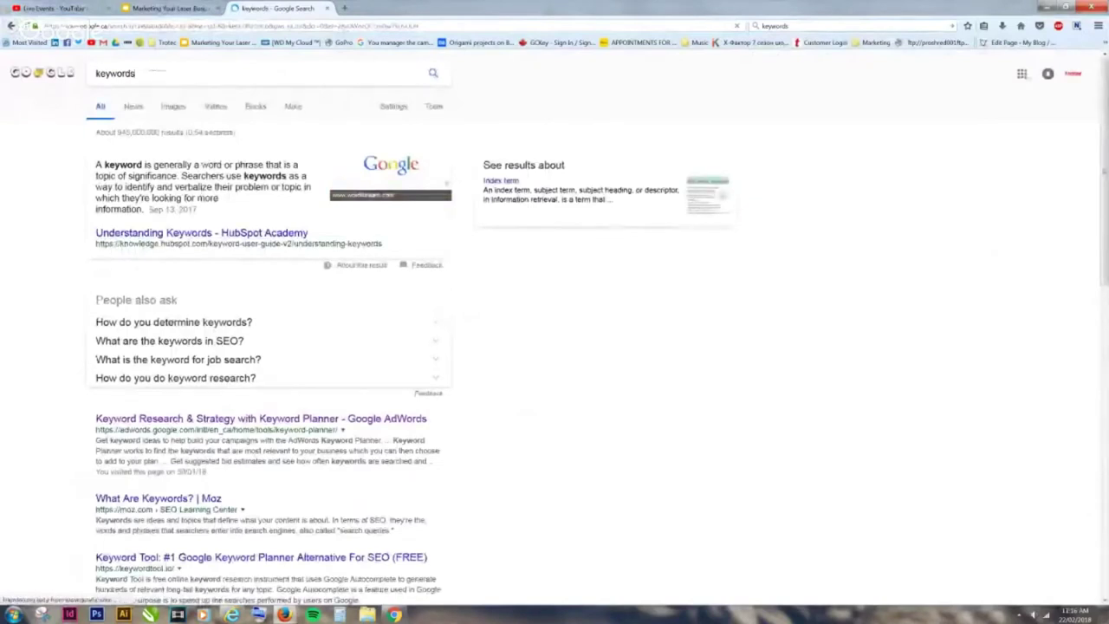
pyautogui.press('BackSpace')
pyautogui.write('planner')
pyautogui.press('Return')
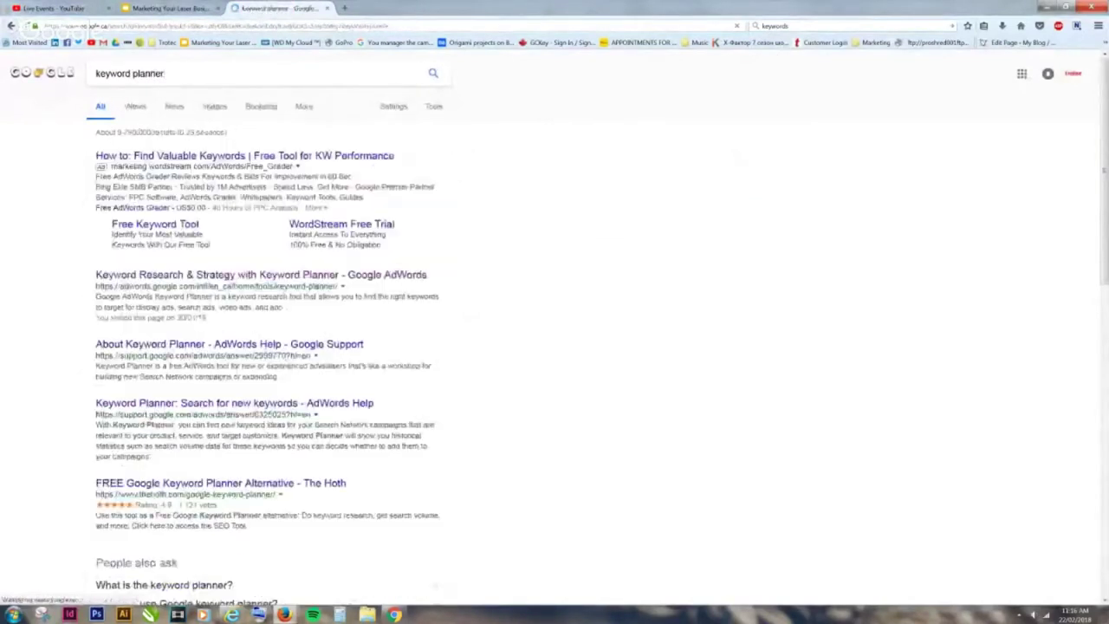
# Open the Google AdWords Keyword Planner result, start using the planner and continue with the last session's configuration
pyautogui.click(260, 275)
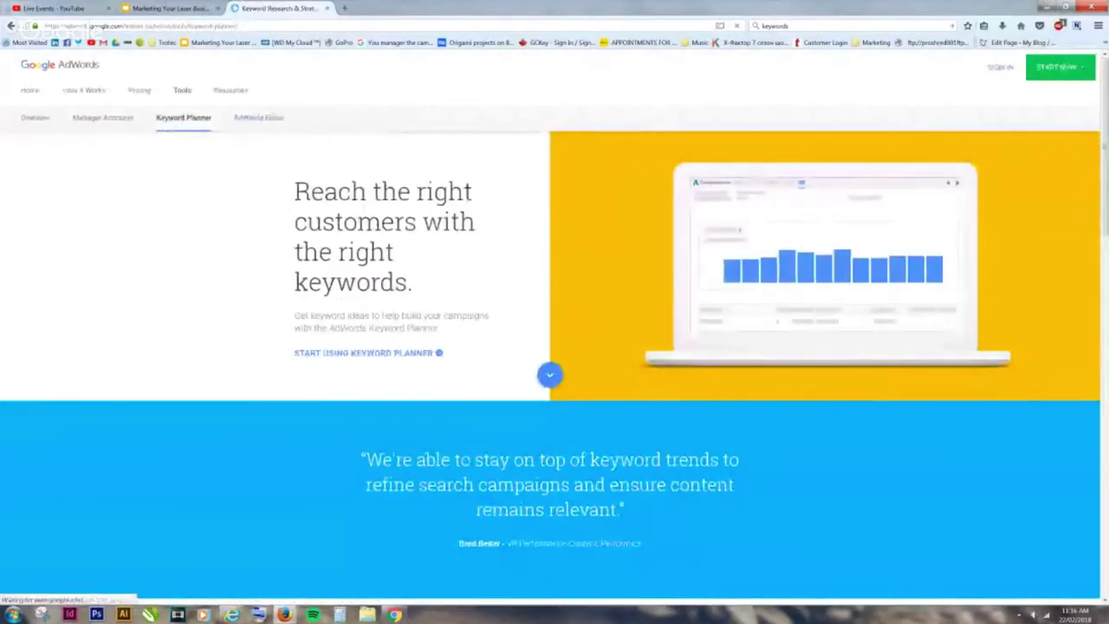
pyautogui.click(368, 353)
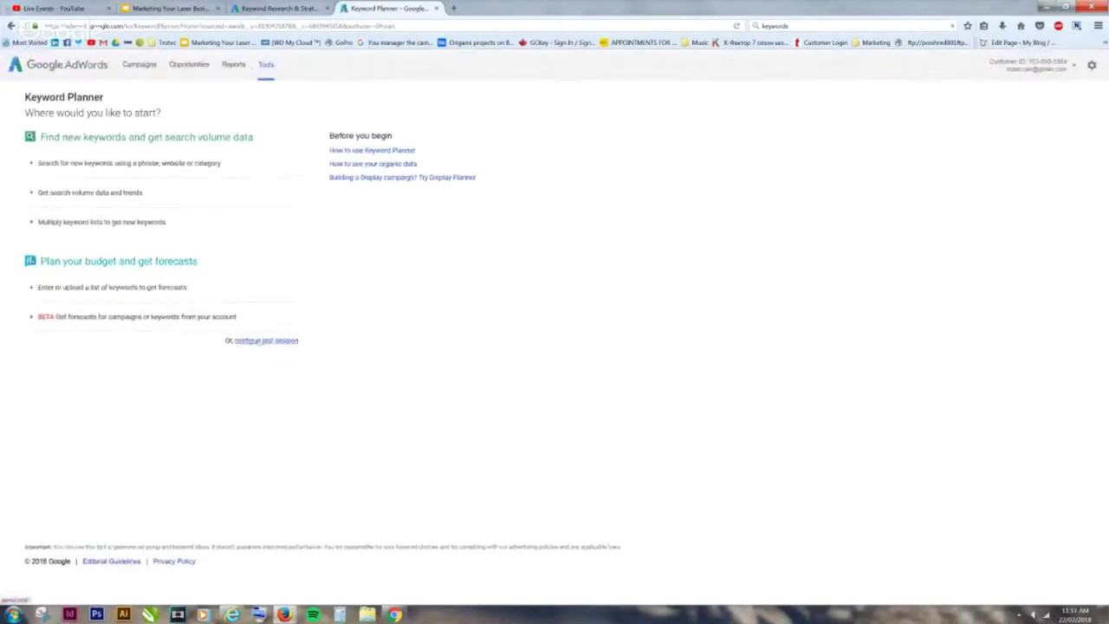
pyautogui.click(266, 340)
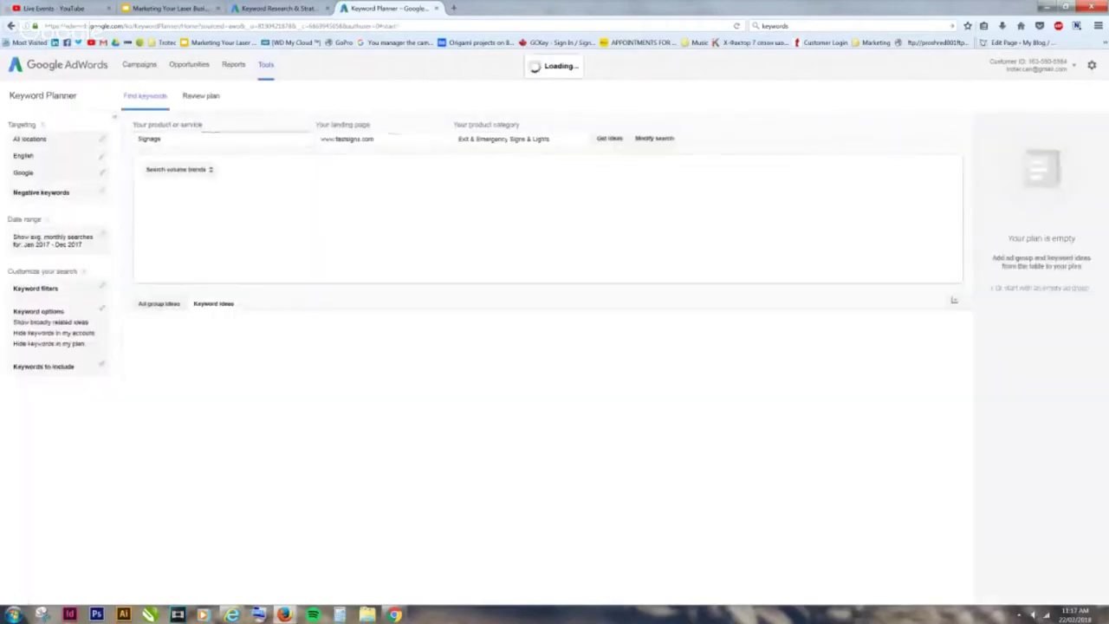
pyautogui.click(347, 139)
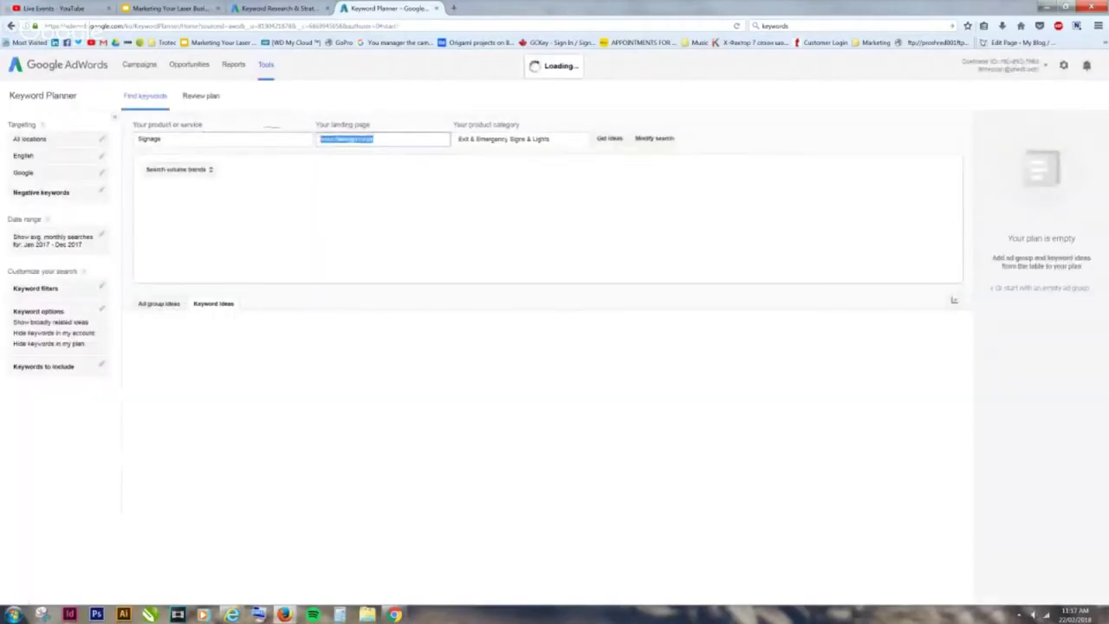
pyautogui.hotkey('alt', 'Left')
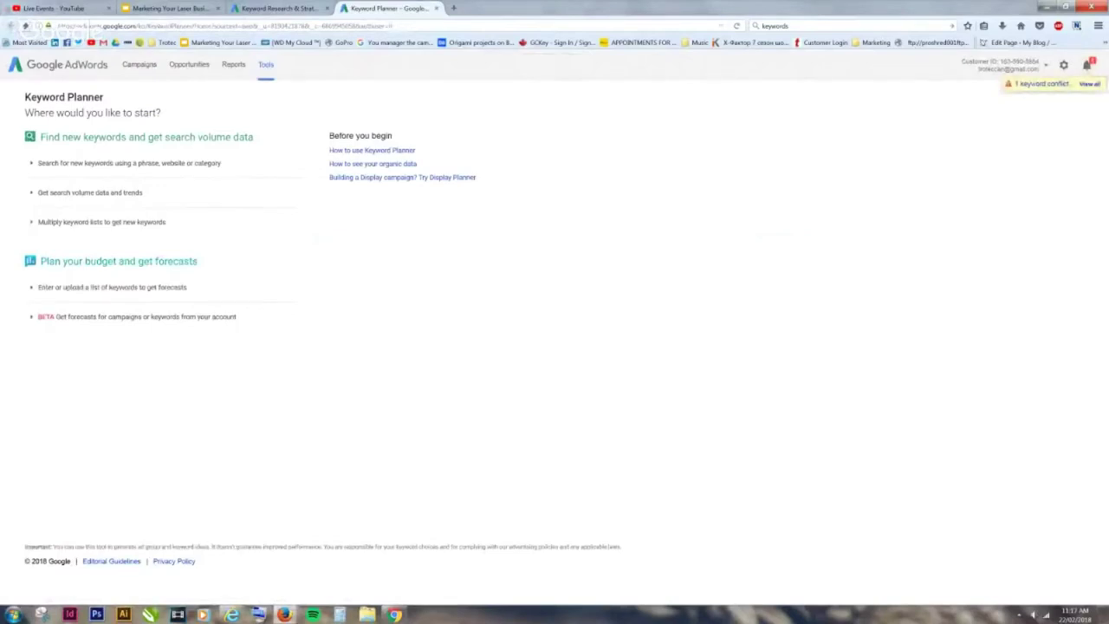
pyautogui.click(26, 25)
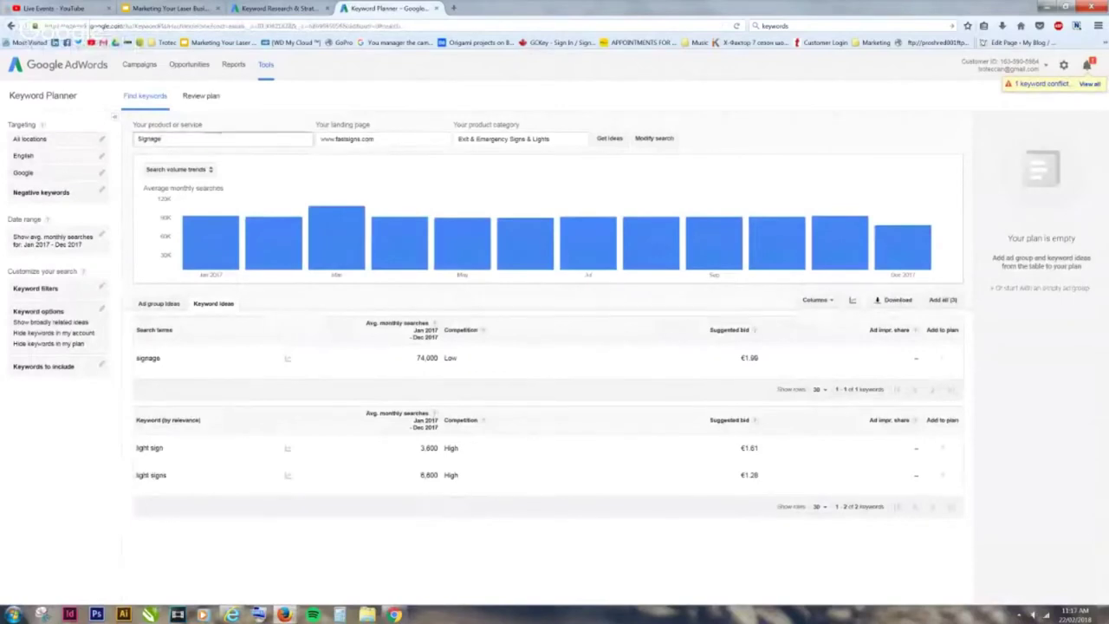
# Clear the landing page address from the keyword search
pyautogui.press('Tab')
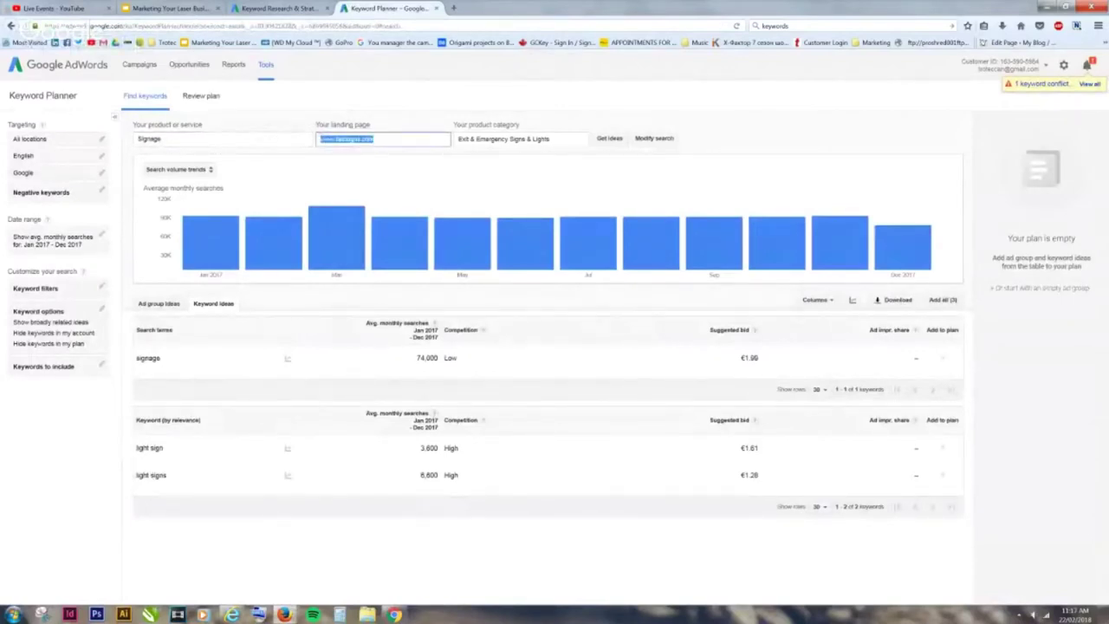
pyautogui.click(214, 138)
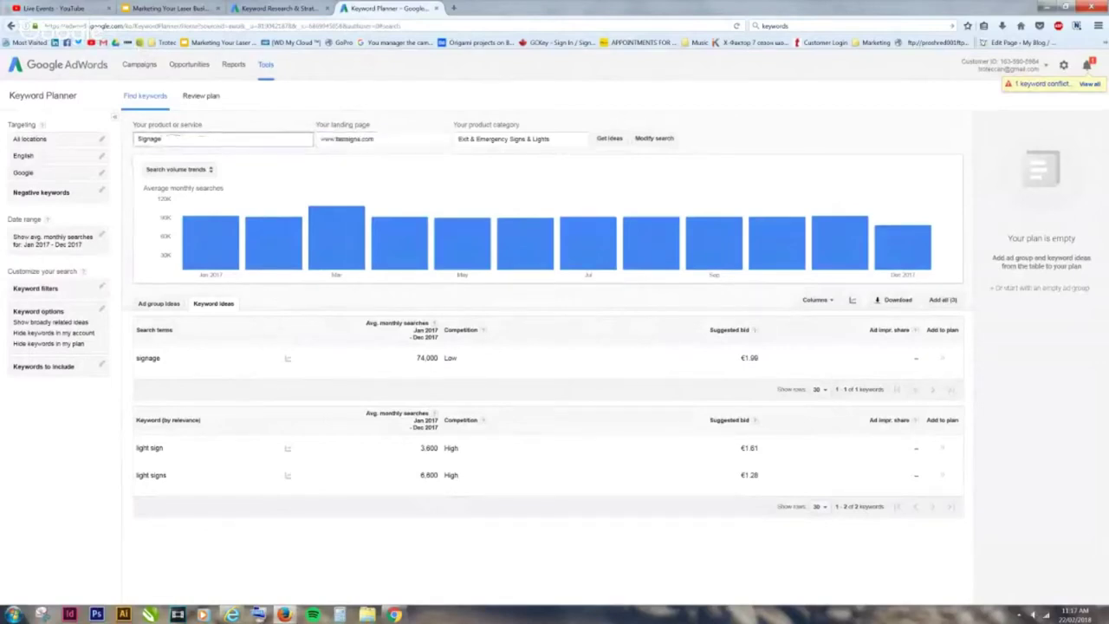
pyautogui.hotkey('ctrl', 'a')
pyautogui.moveTo(942, 358)
pyautogui.click(390, 137)
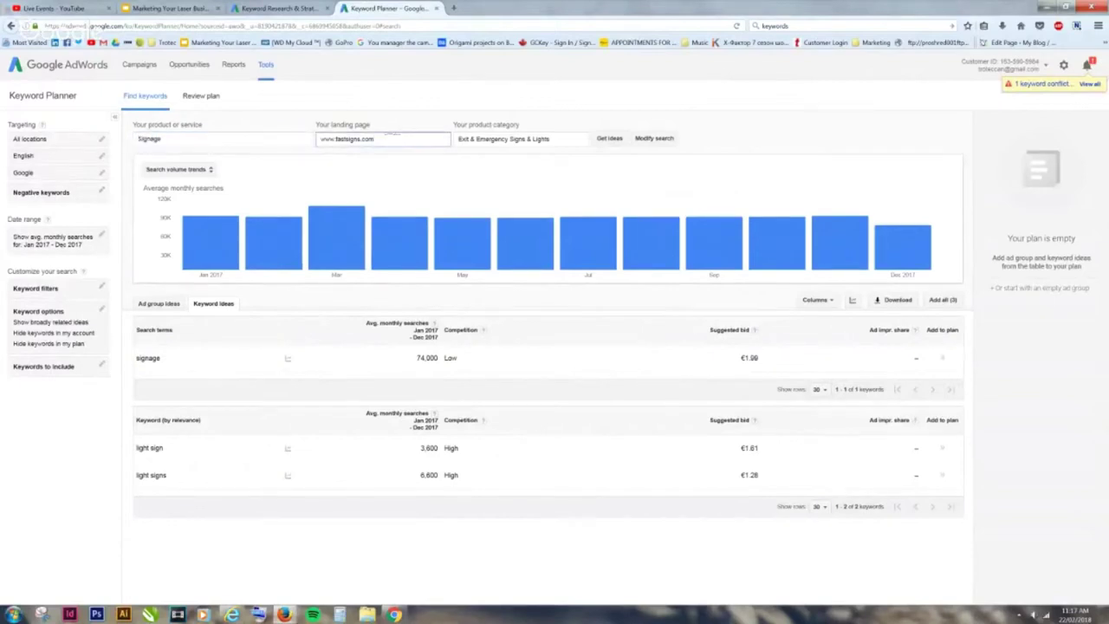
pyautogui.moveTo(392, 136); pyautogui.dragTo(264, 111)
pyautogui.press('BackSpace')
# Replace the product or service with "Laser Engraving Signs" and get keyword ideas for it
pyautogui.moveTo(223, 139); pyautogui.dragTo(142, 138)
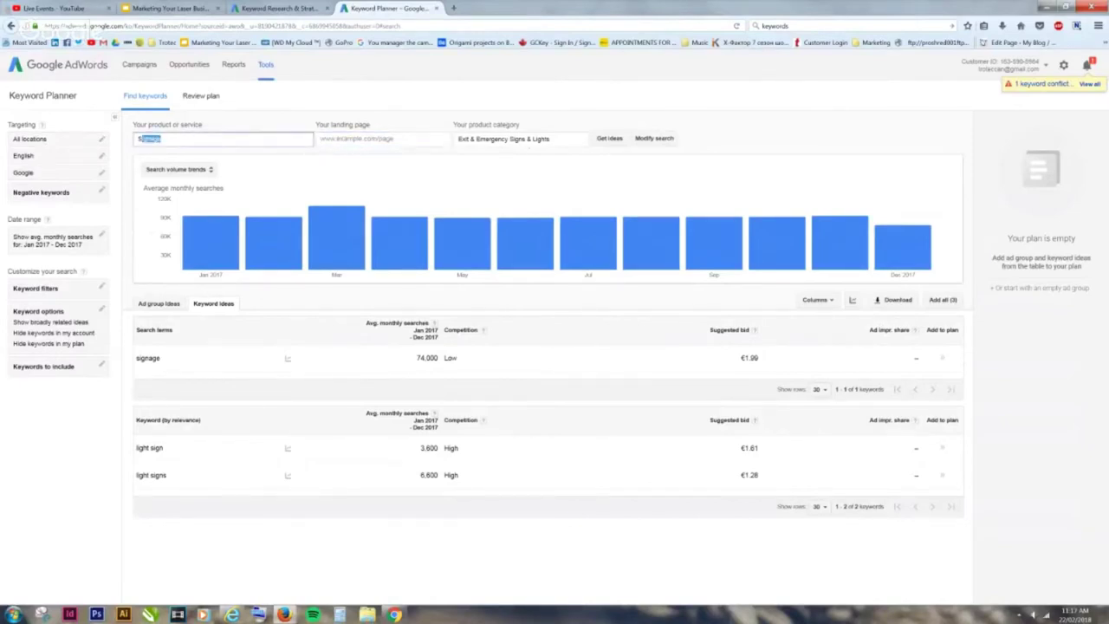
pyautogui.press('BackSpace')
pyautogui.click(406, 136)
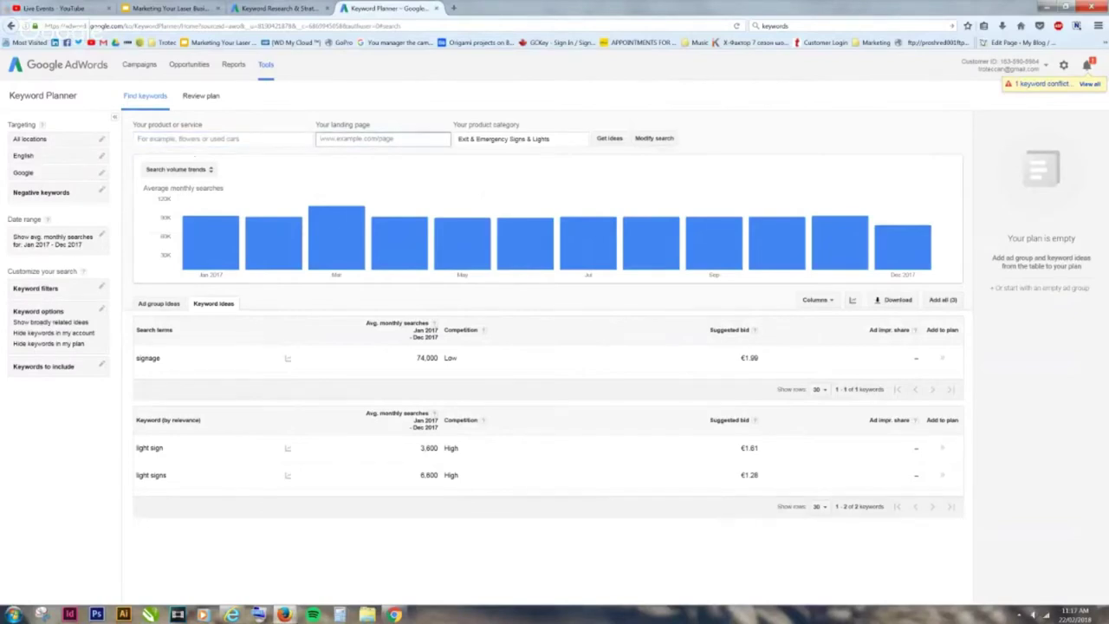
pyautogui.click(184, 138)
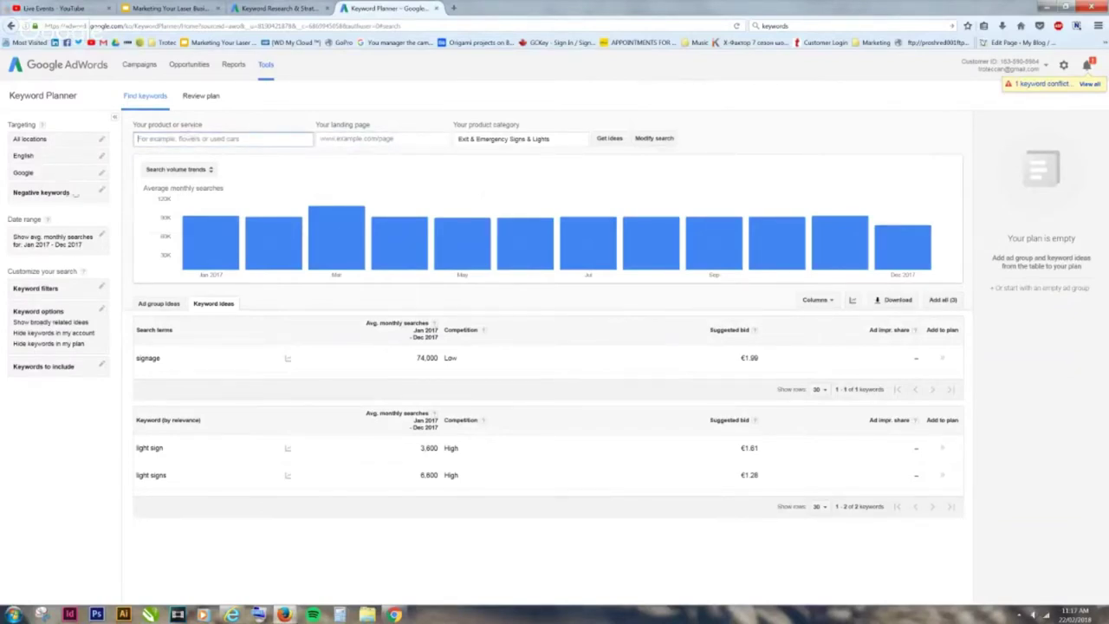
pyautogui.write('Laser Engraving Signs')
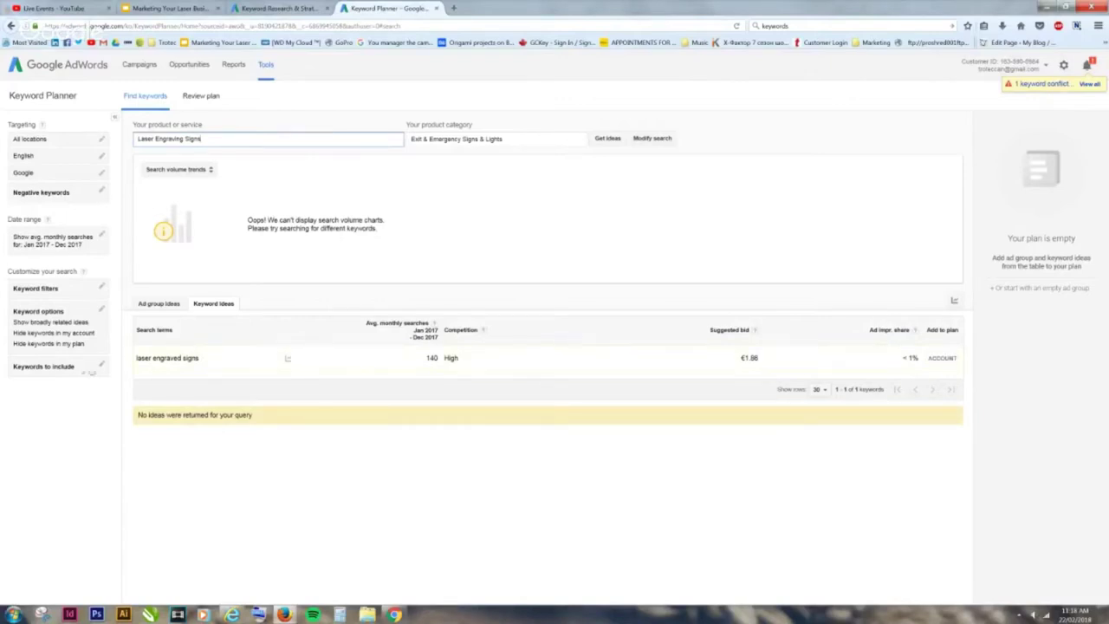
# Shorten the product or service to "Laser Engraving" and get keyword ideas for it
pyautogui.moveTo(208, 138)
pyautogui.mouseDown()
pyautogui.moveTo(176, 139)
pyautogui.moveTo(205, 138)
pyautogui.mouseUp()
pyautogui.doubleClick(206, 139)
pyautogui.press('BackSpace')
pyautogui.press('Return')
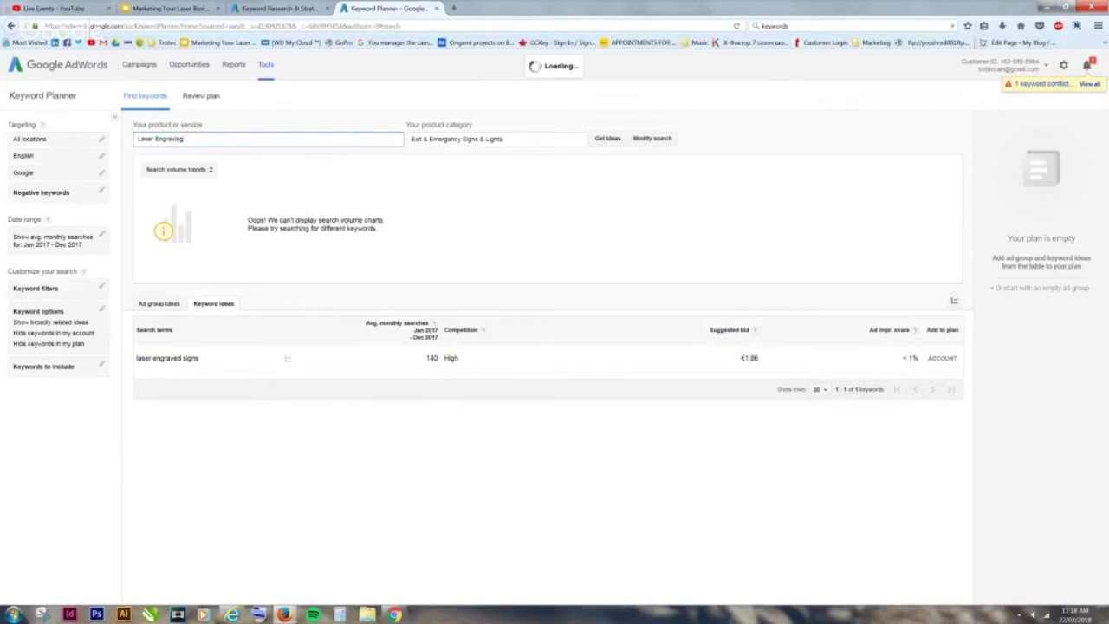
pyautogui.click(607, 139)
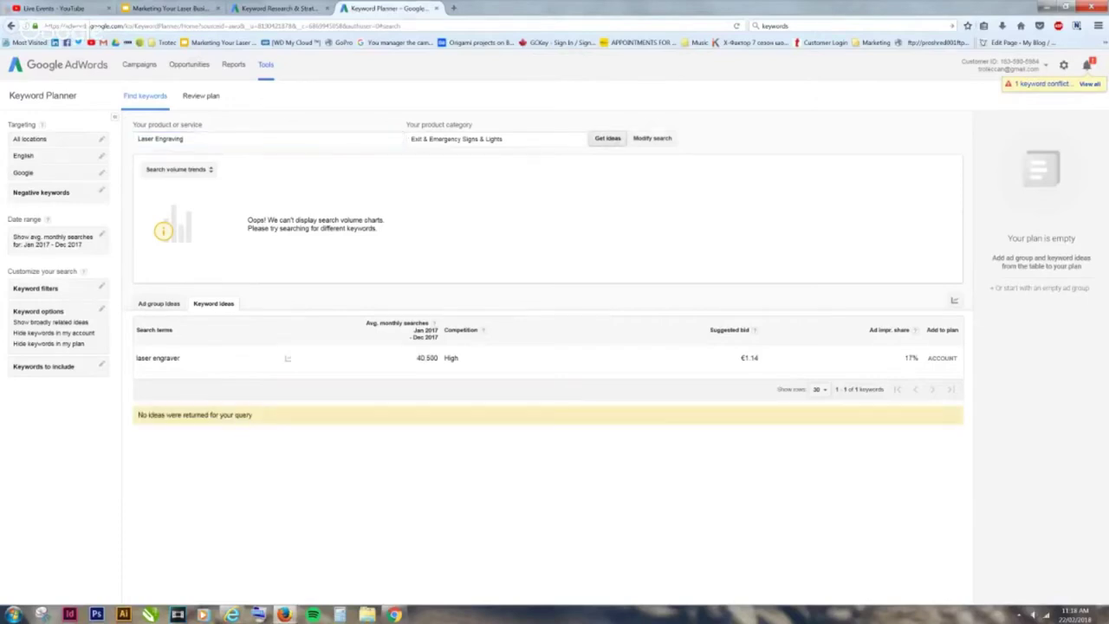
# Set the product category to All Categories and get the keyword ideas for Laser Engraving again
pyautogui.click(568, 139)
pyautogui.click(436, 155)
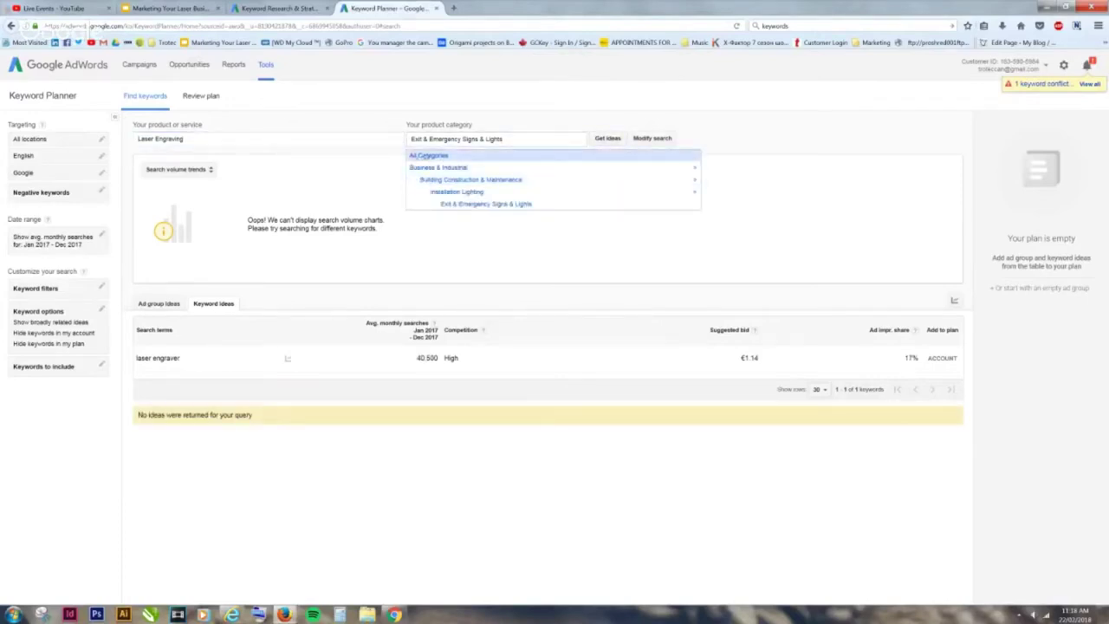
pyautogui.click(487, 137)
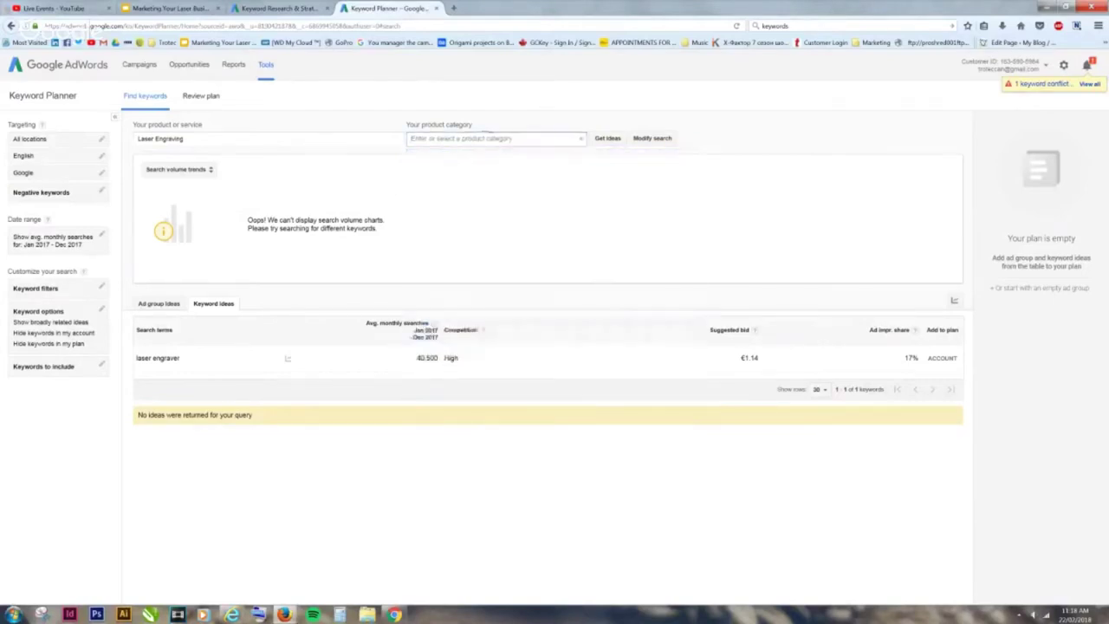
pyautogui.click(487, 137)
pyautogui.click(481, 132)
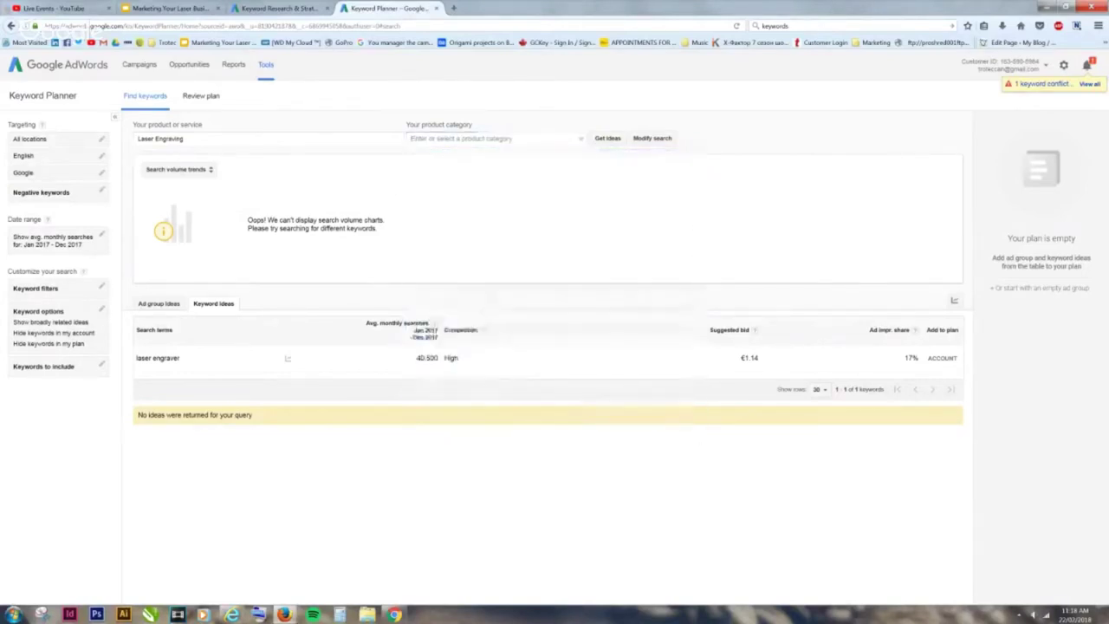
pyautogui.click(608, 138)
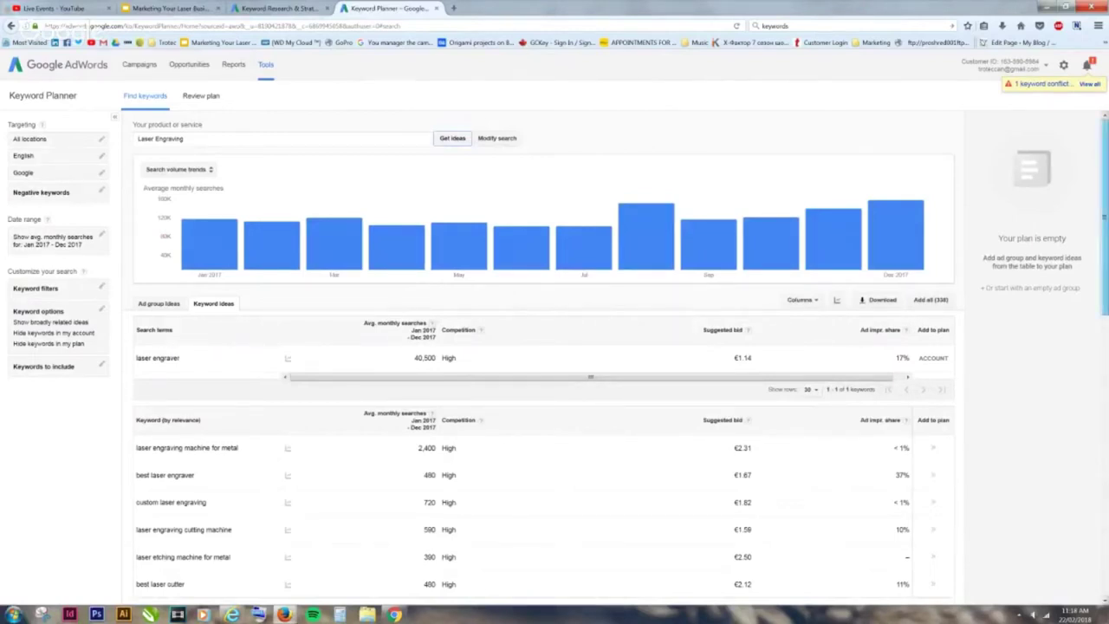
# Extend the product or service to "Laser Engraving Gifts" and get keyword ideas for it
pyautogui.scroll(-1, 555, 347)
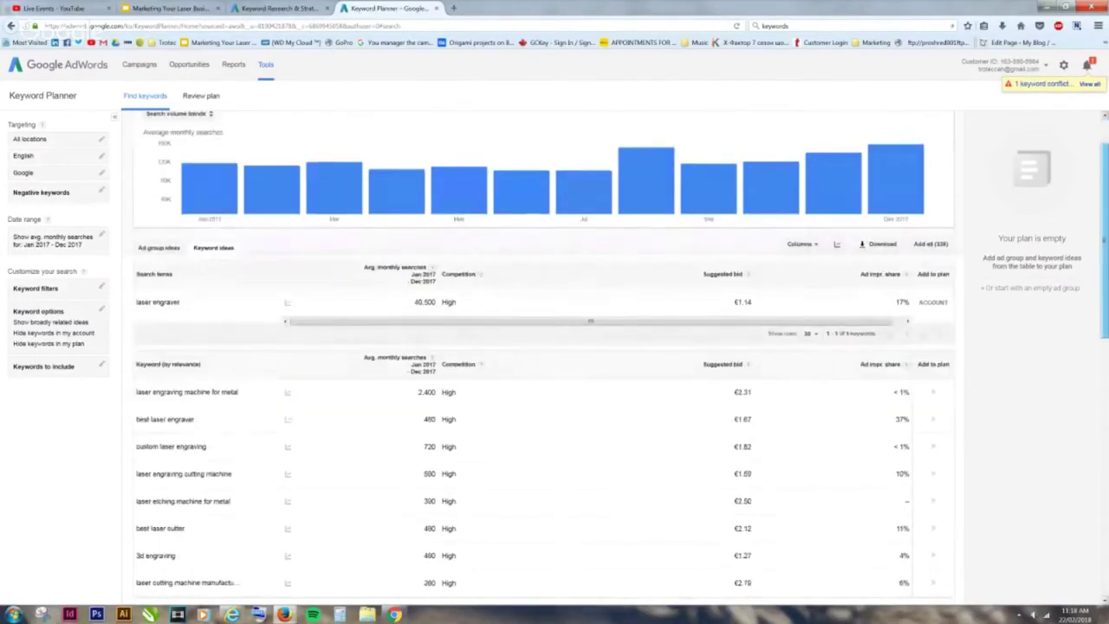
pyautogui.scroll(-1, 932, 344)
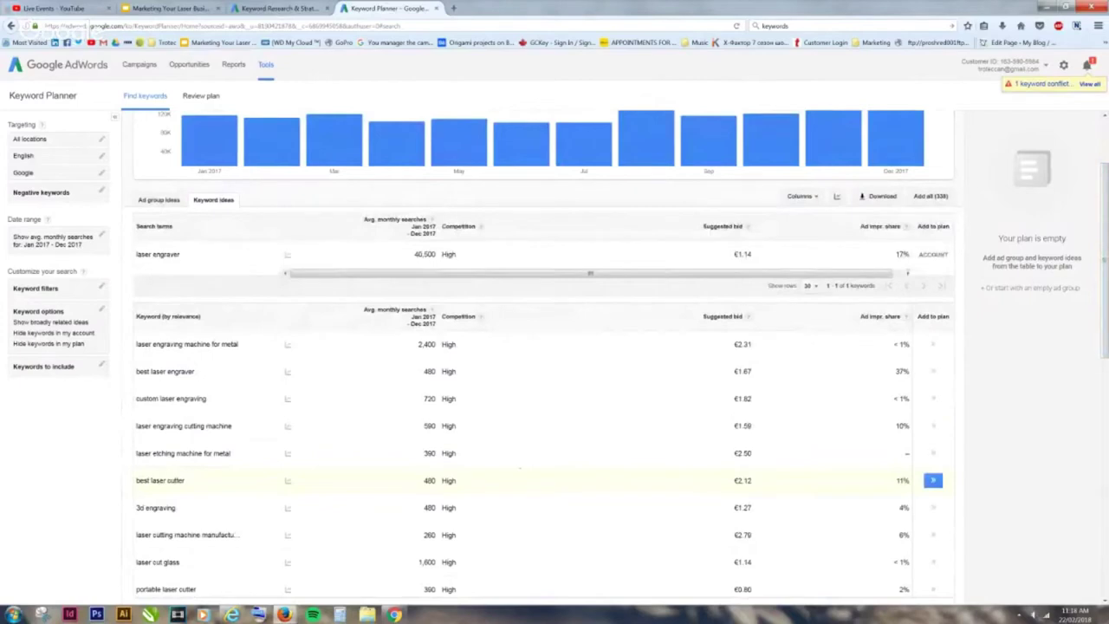
pyautogui.doubleClick(425, 254)
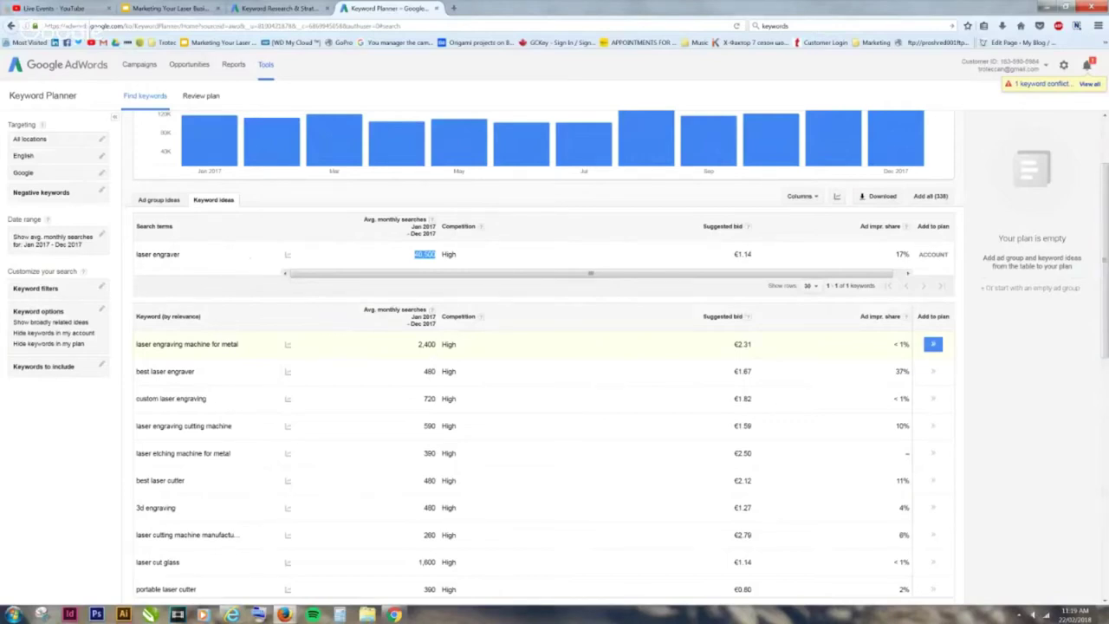
pyautogui.scroll(2, 209, 217)
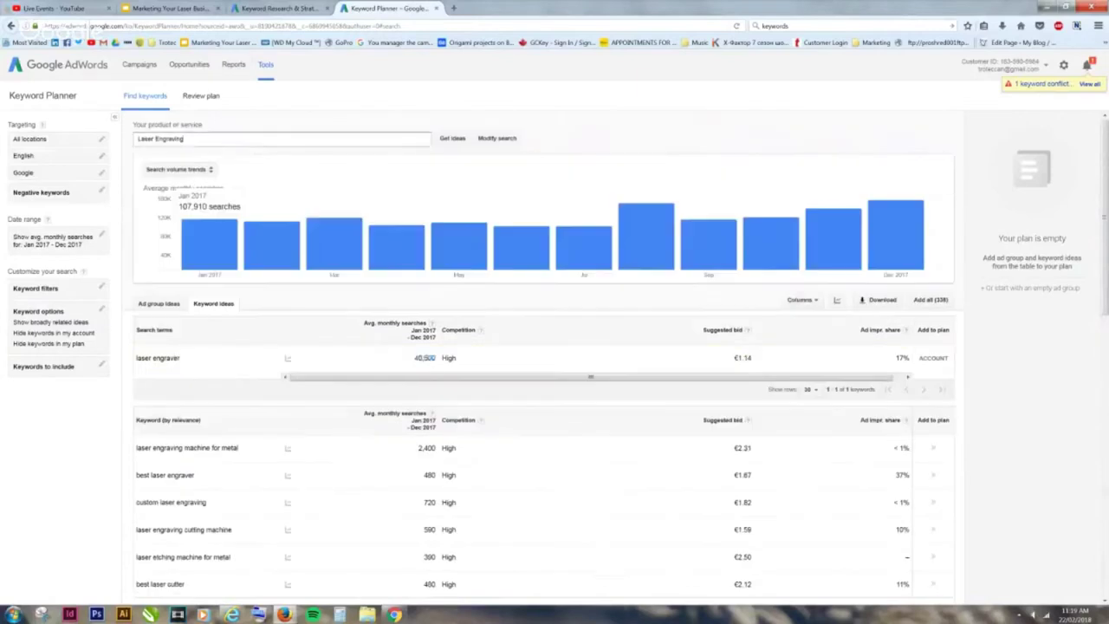
pyautogui.write('Gifts')
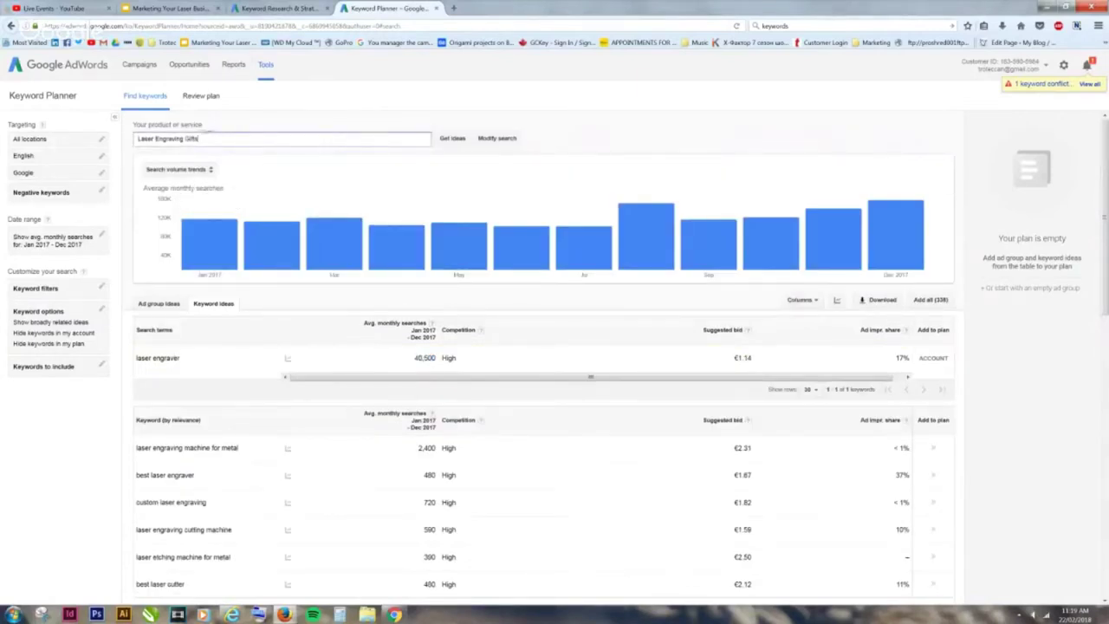
pyautogui.press('Return')
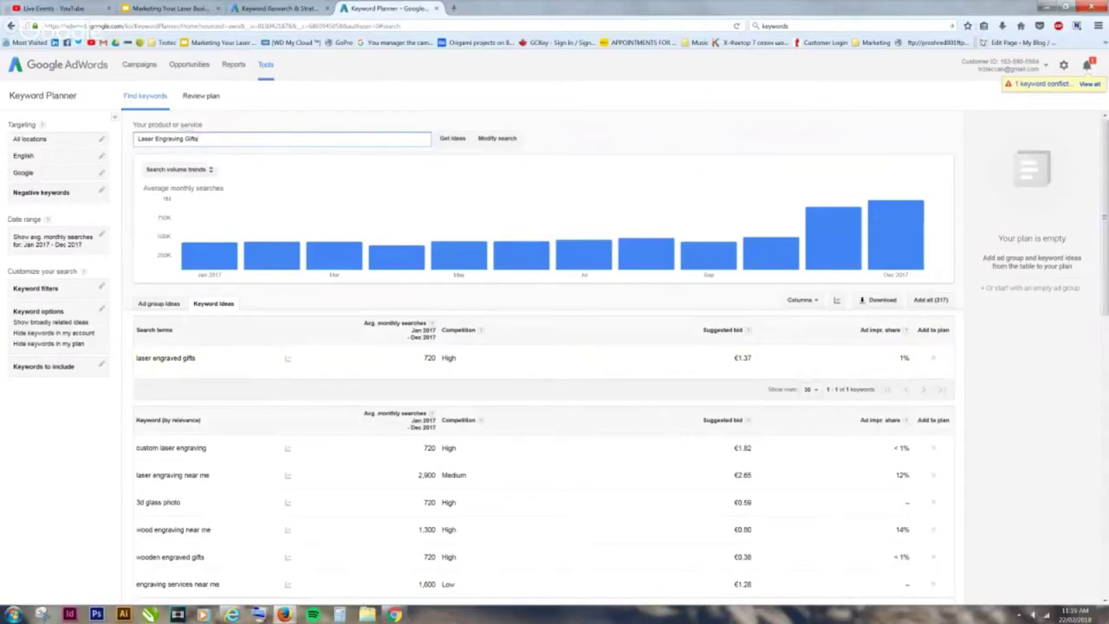
# Sort the keyword ideas by average monthly searches, highest first, and switch back to the Keywords slide in Google Slides
pyautogui.scroll(-2, 215, 251)
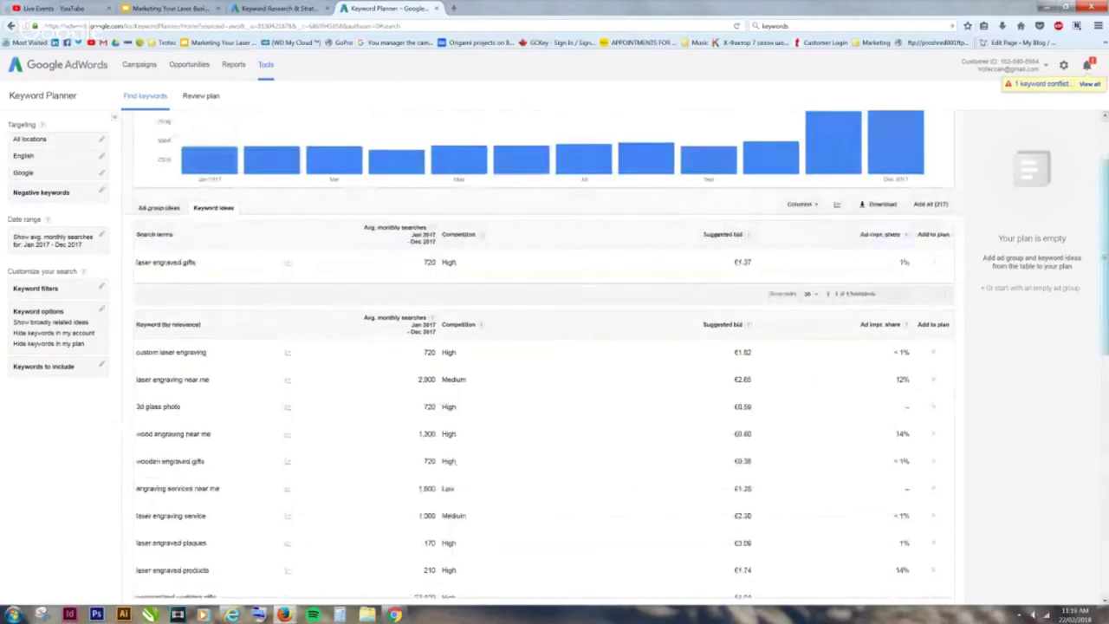
pyautogui.scroll(-1, 620, 355)
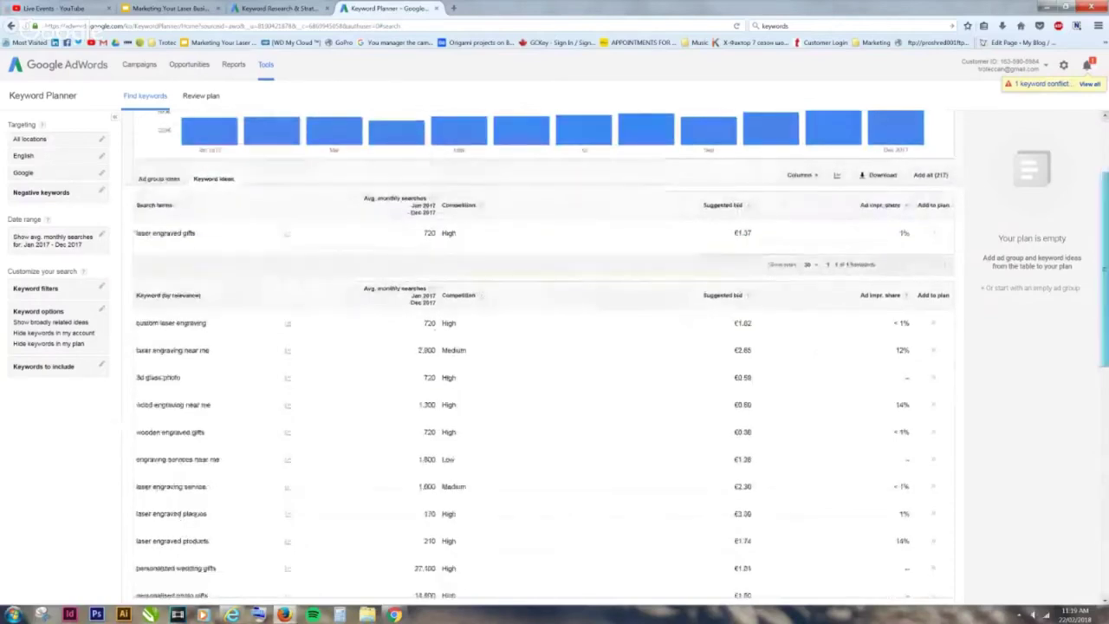
pyautogui.scroll(-3, 932, 350)
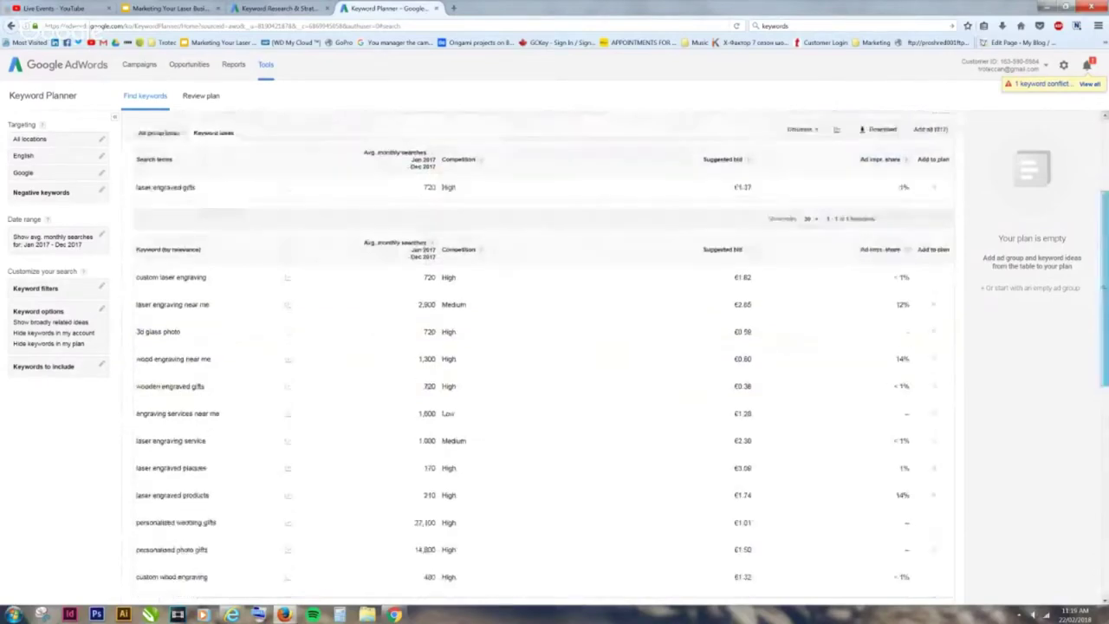
pyautogui.scroll(2, 544, 347)
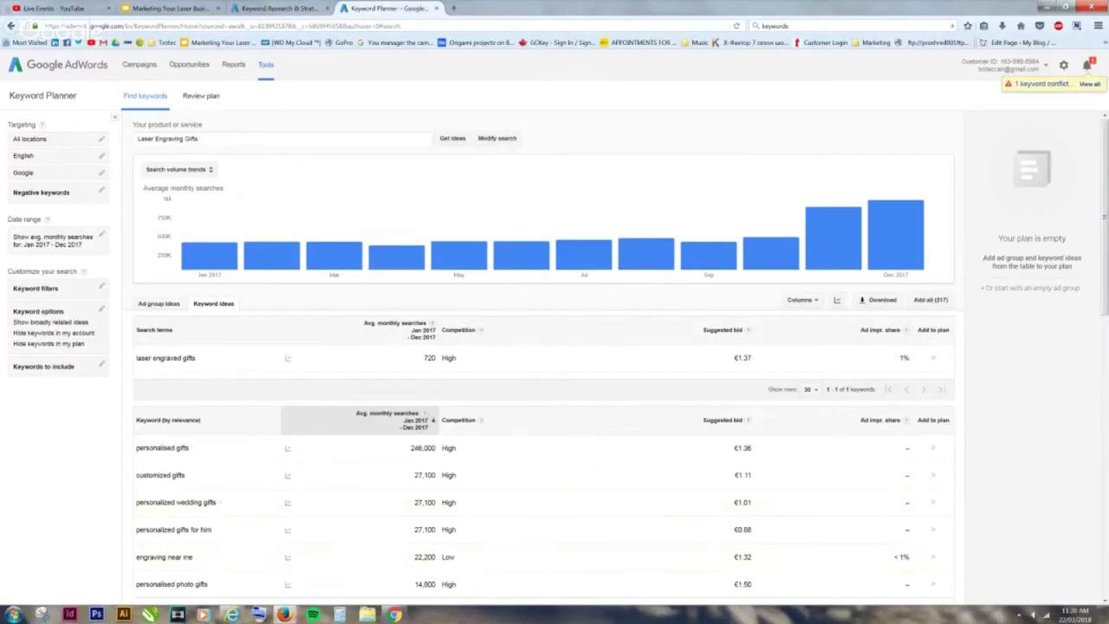
pyautogui.moveTo(285, 615)
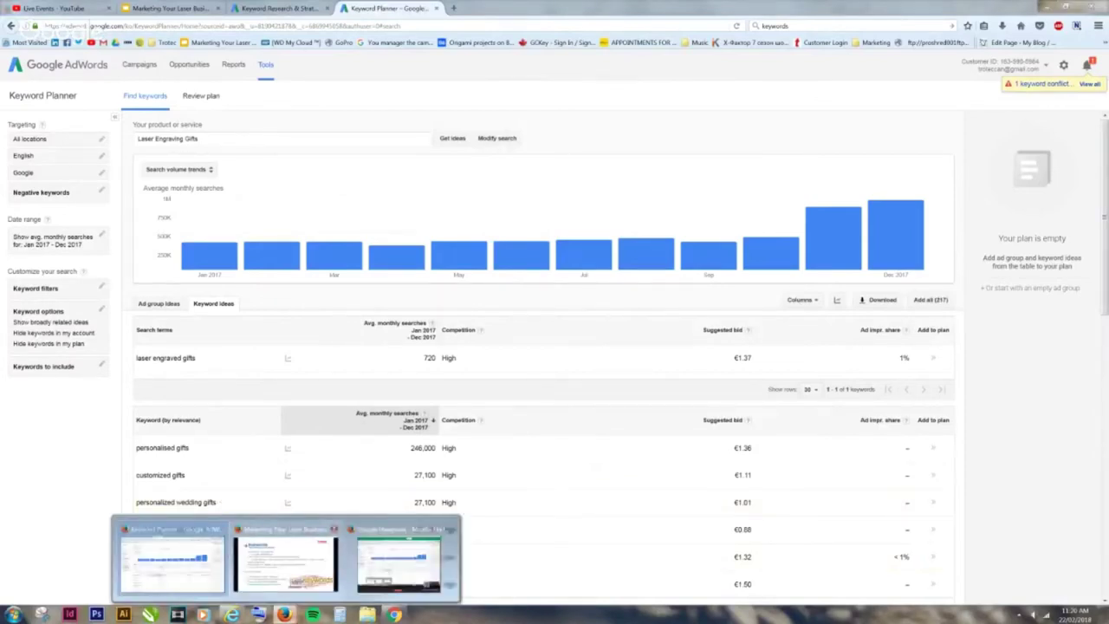
pyautogui.click(328, 555)
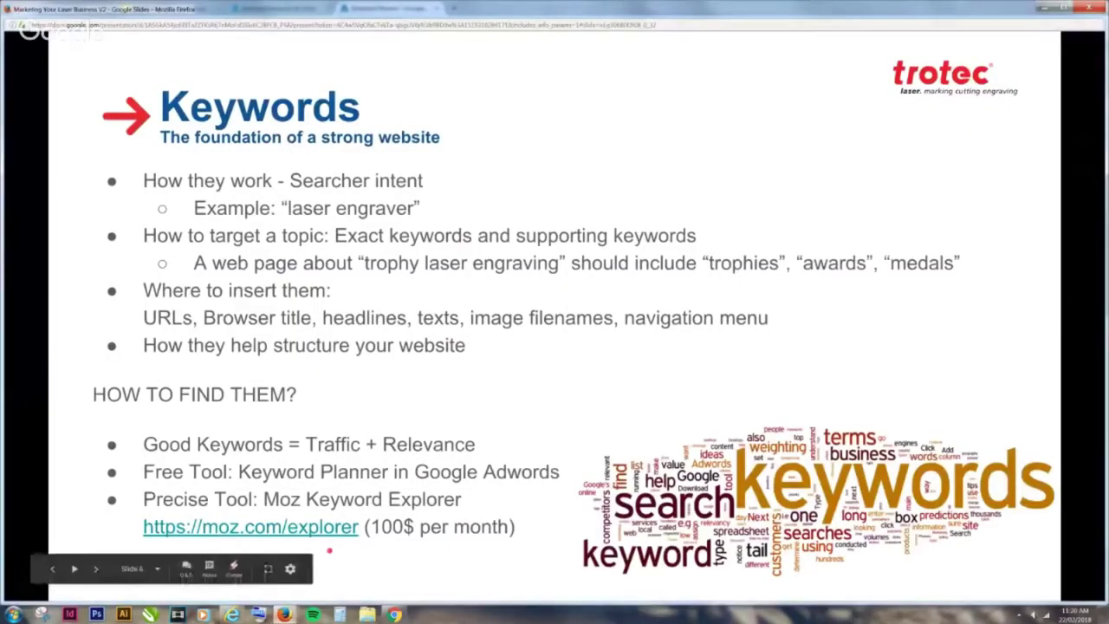